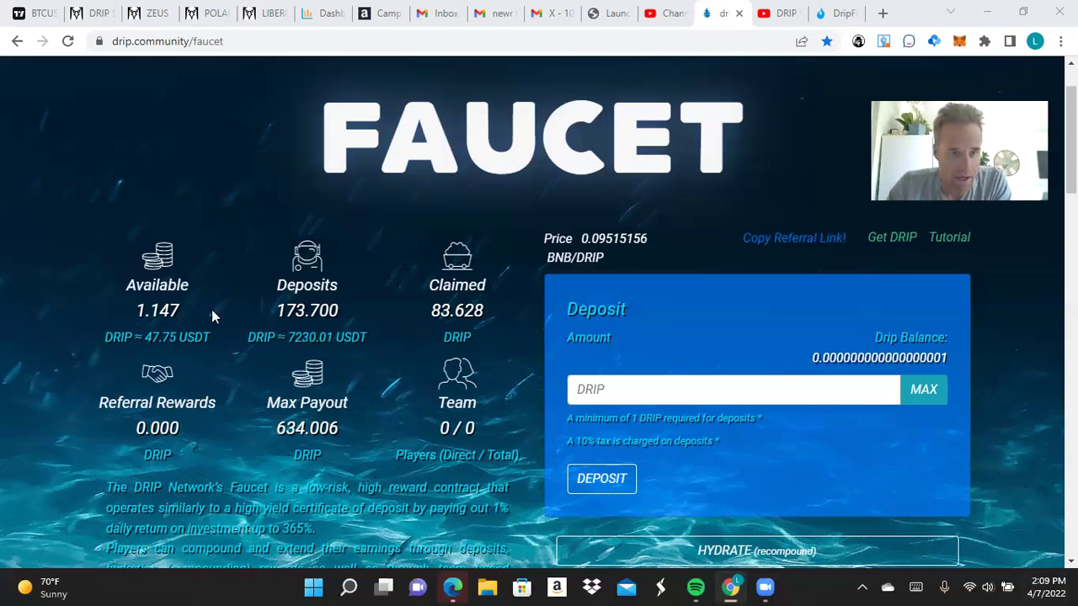
Scroll down to the Get a Buddy and Checkout Drippers info on Drip Network, then back up
scroll(251, 383, down, 1)
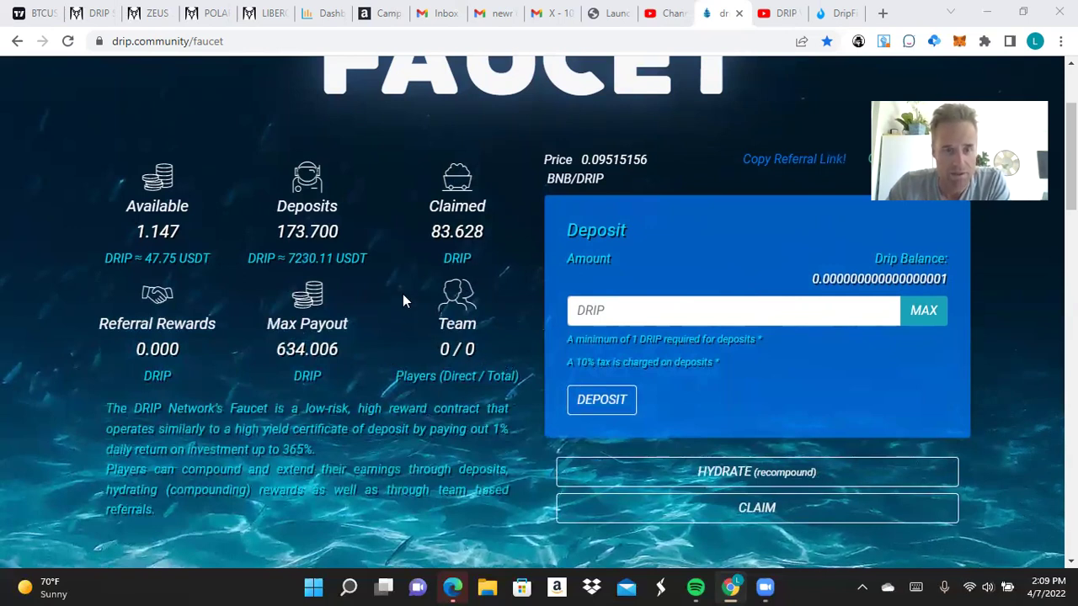
scroll(411, 302, down, 2)
scroll(410, 301, down, 3)
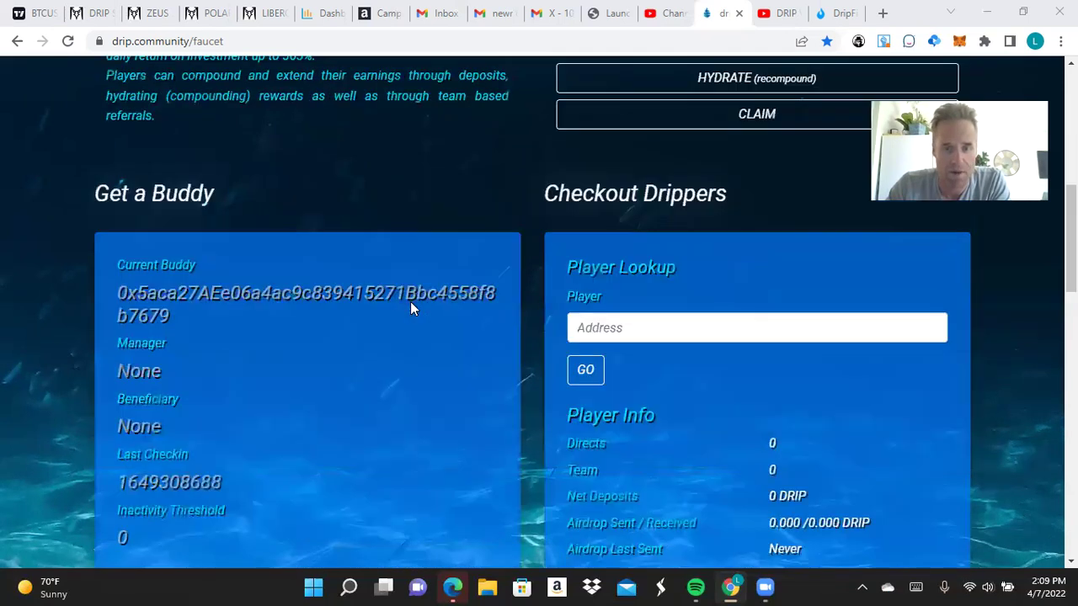
scroll(410, 301, down, 1)
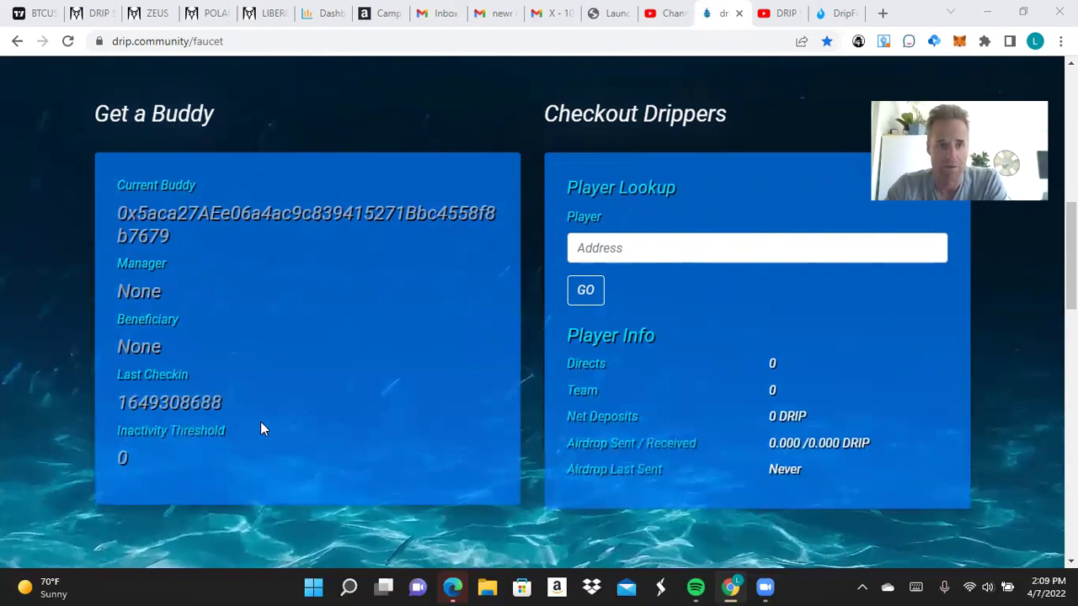
scroll(260, 421, up, 2)
scroll(260, 421, up, 1)
scroll(260, 421, up, 5)
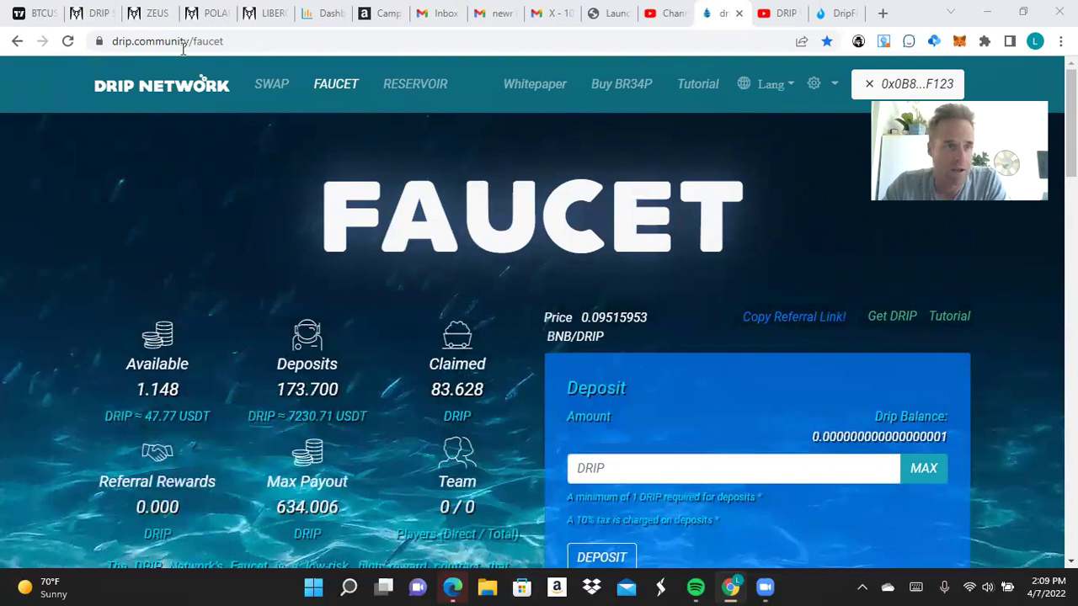
Zoom and pan the DRIP/BUSD chart out around the latest price spike, then bring up DripFi
click(86, 25)
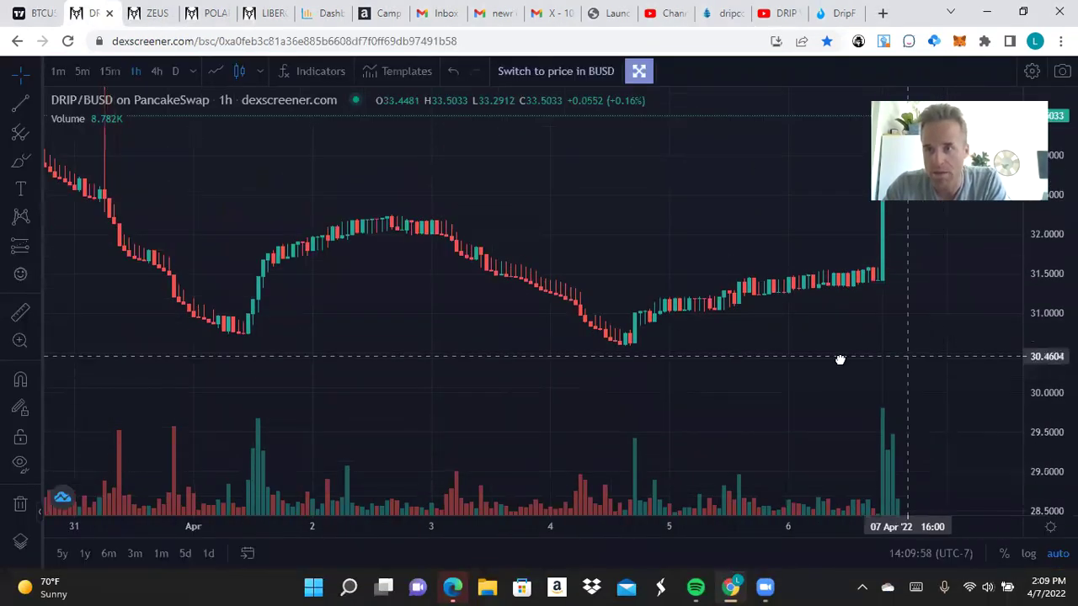
drag(840, 359, 699, 358)
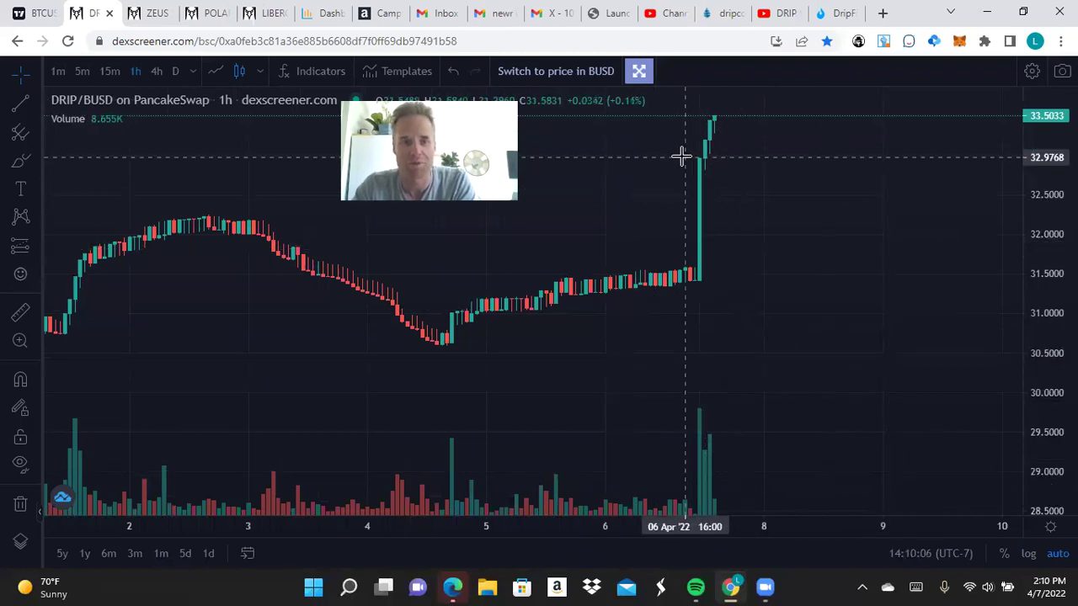
scroll(847, 278, down, 2)
scroll(851, 275, down, 2)
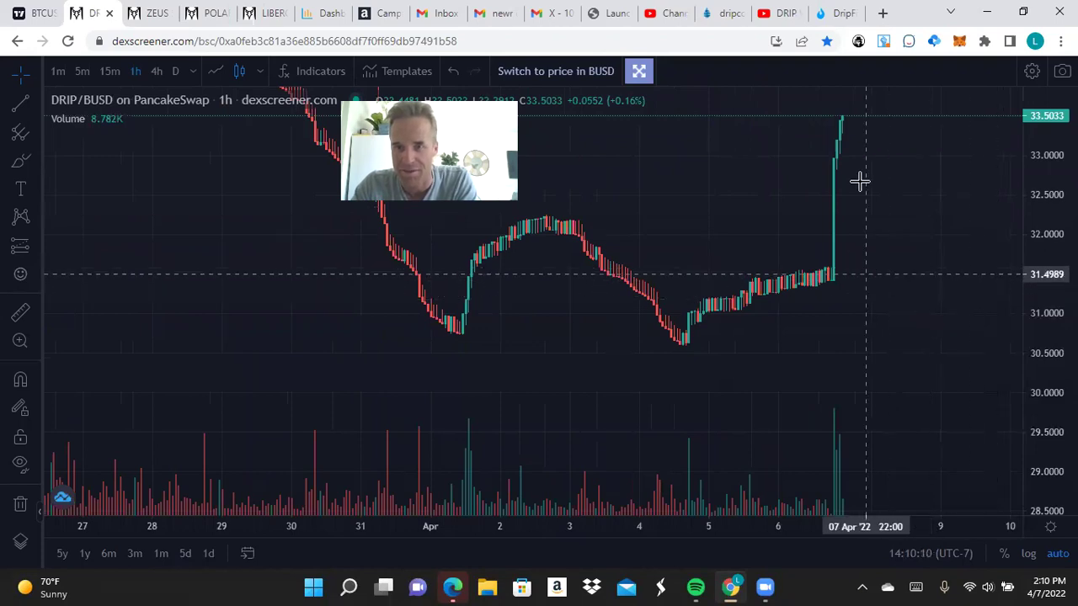
drag(898, 254, 847, 305)
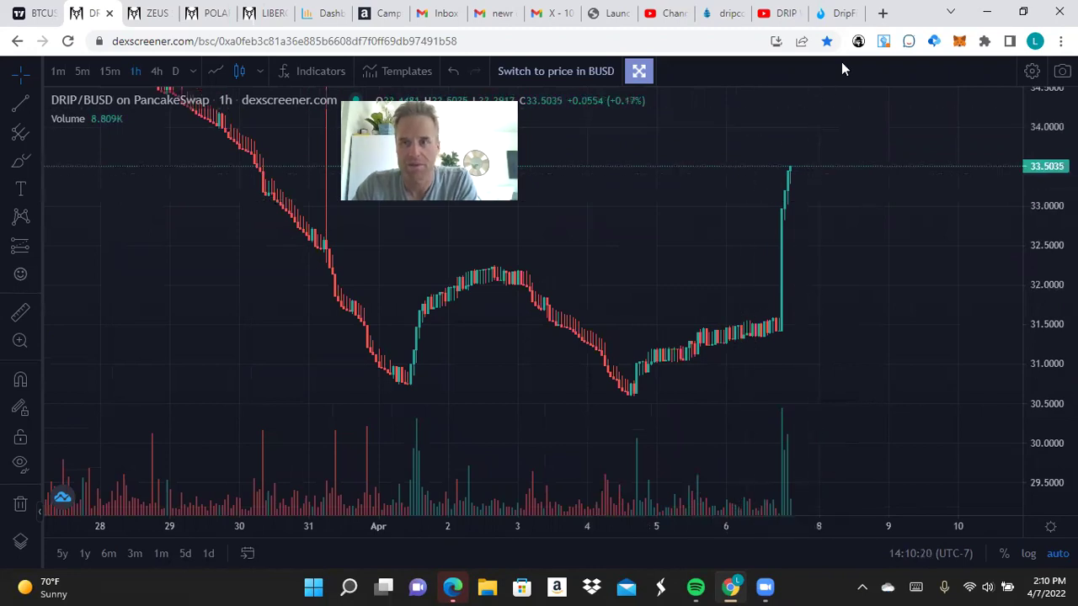
click(836, 13)
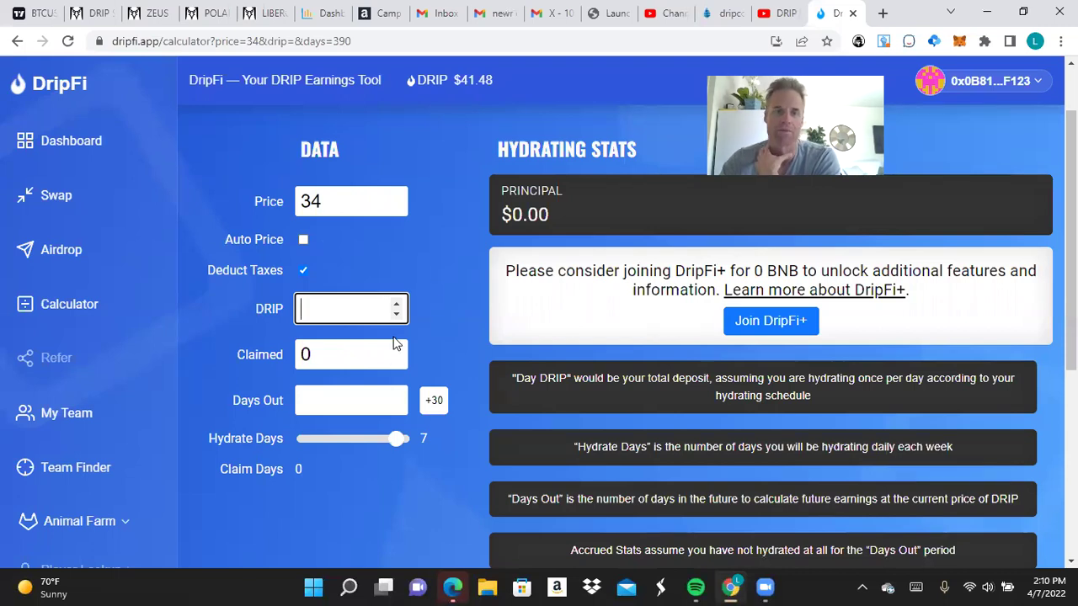
mouse_move(350, 354)
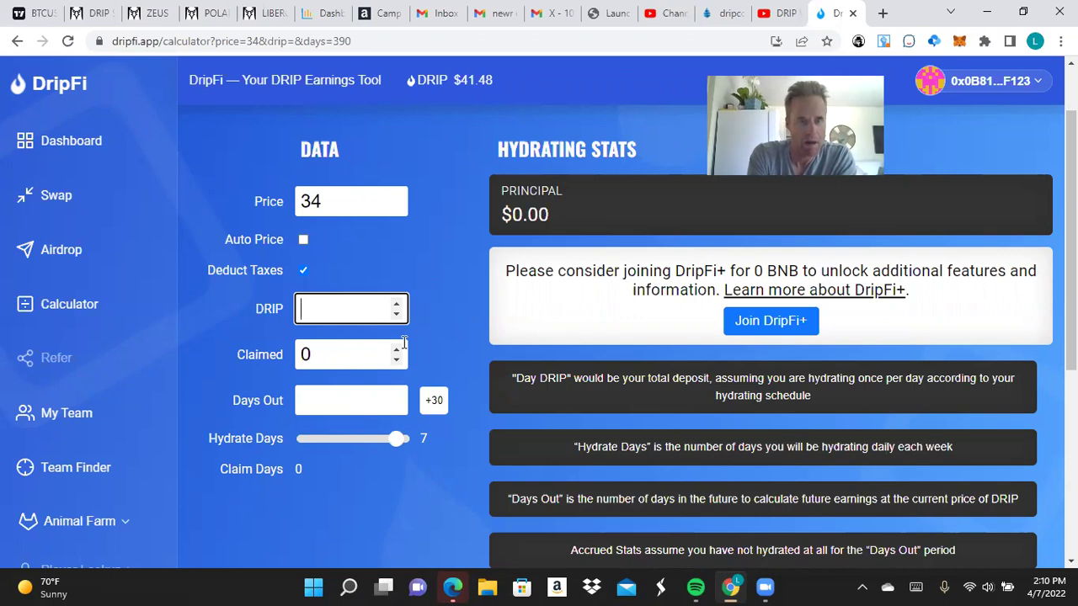
Enter 100 DRIP and check that the principal reads $3,400.00
text(100)
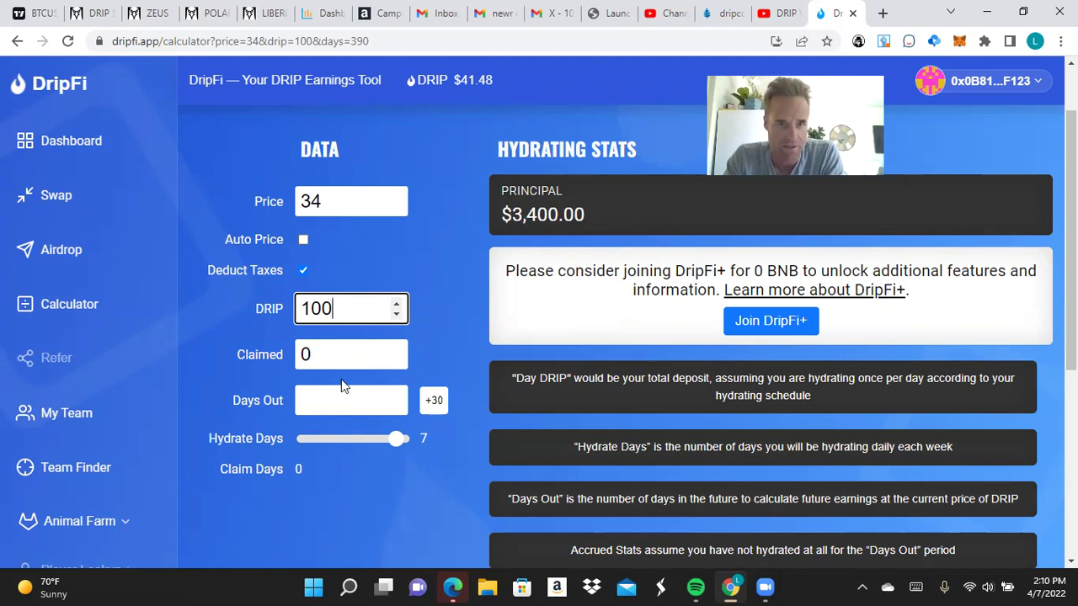
click(456, 317)
scroll(458, 324, down, 1)
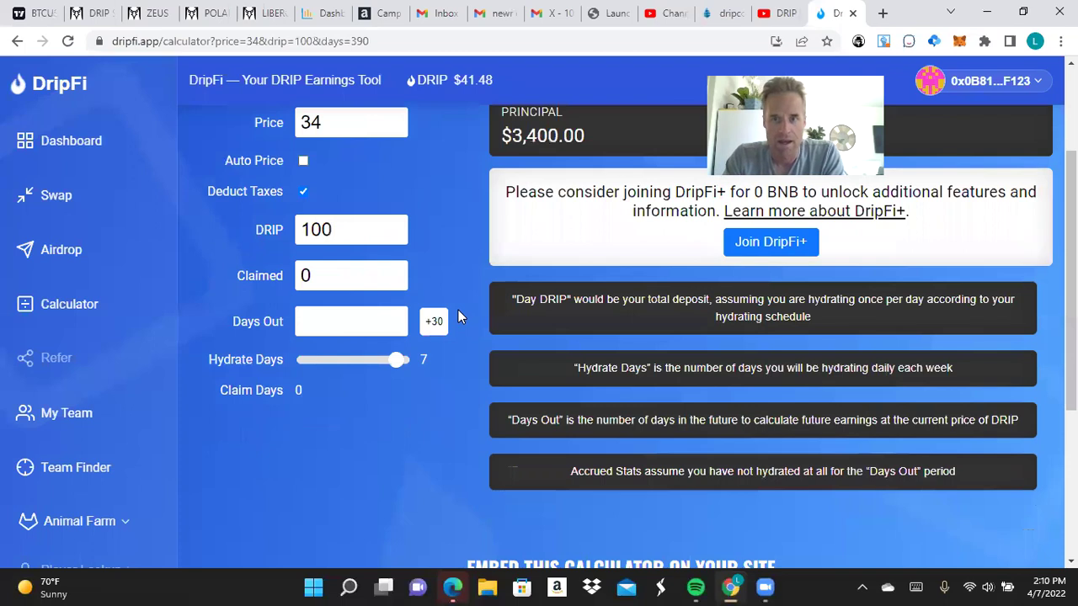
scroll(439, 261, up, 2)
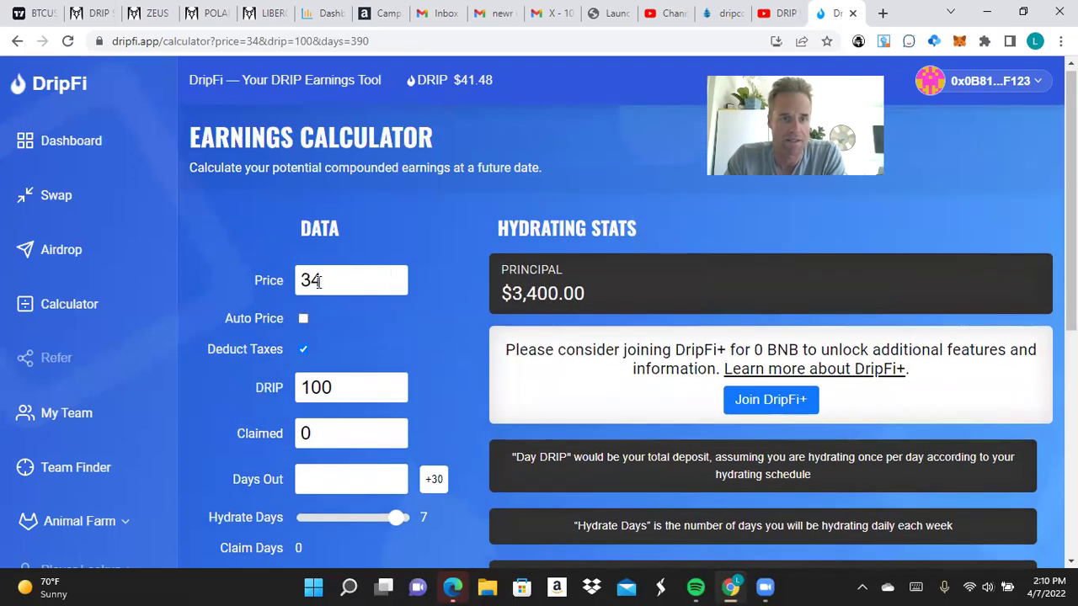
scroll(480, 164, down, 1)
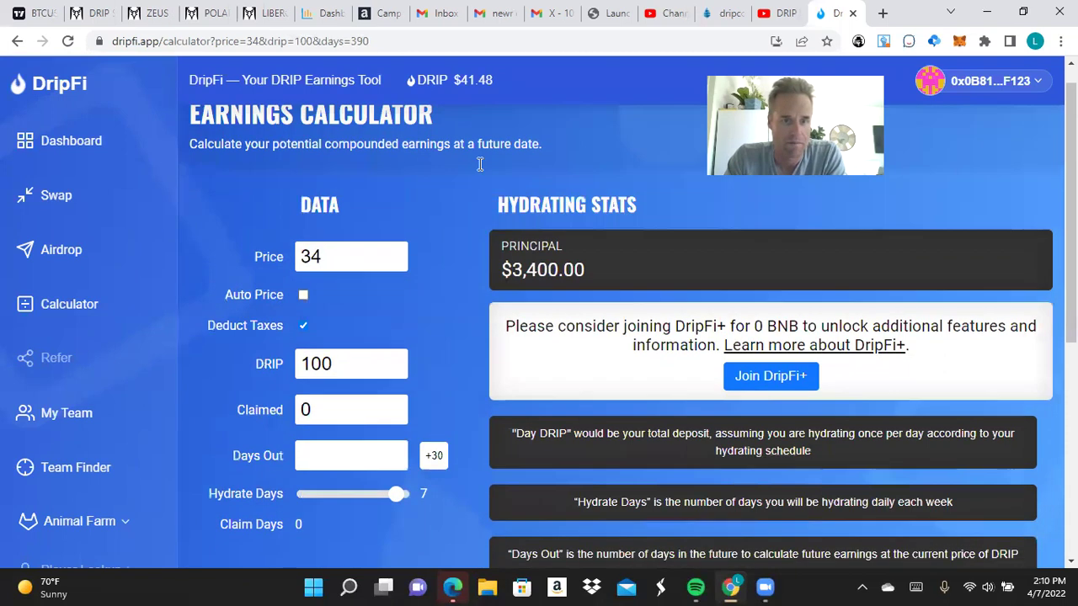
scroll(480, 164, down, 2)
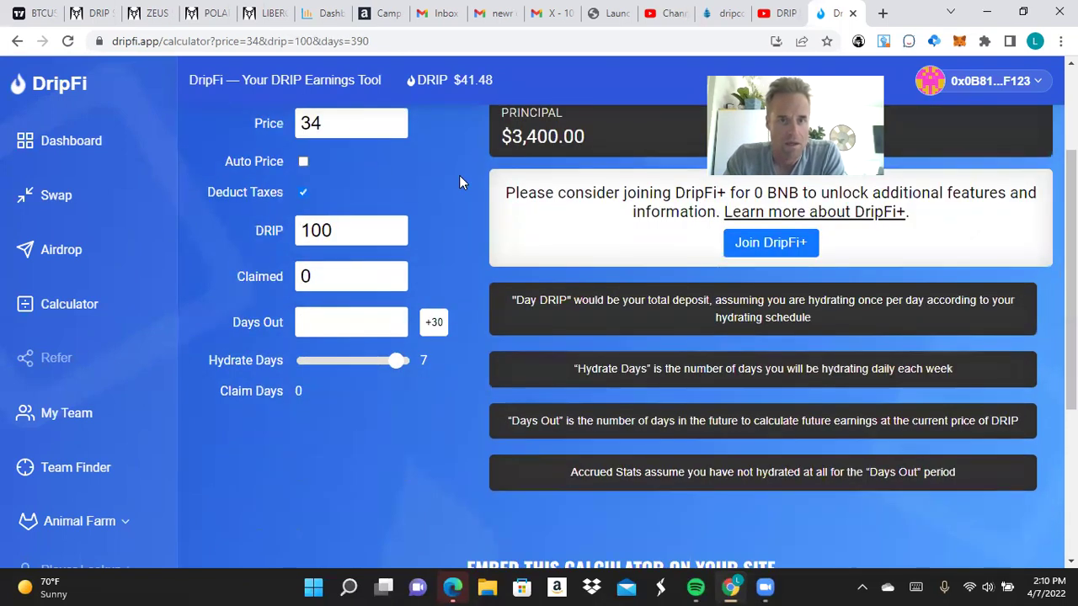
scroll(458, 176, up, 1)
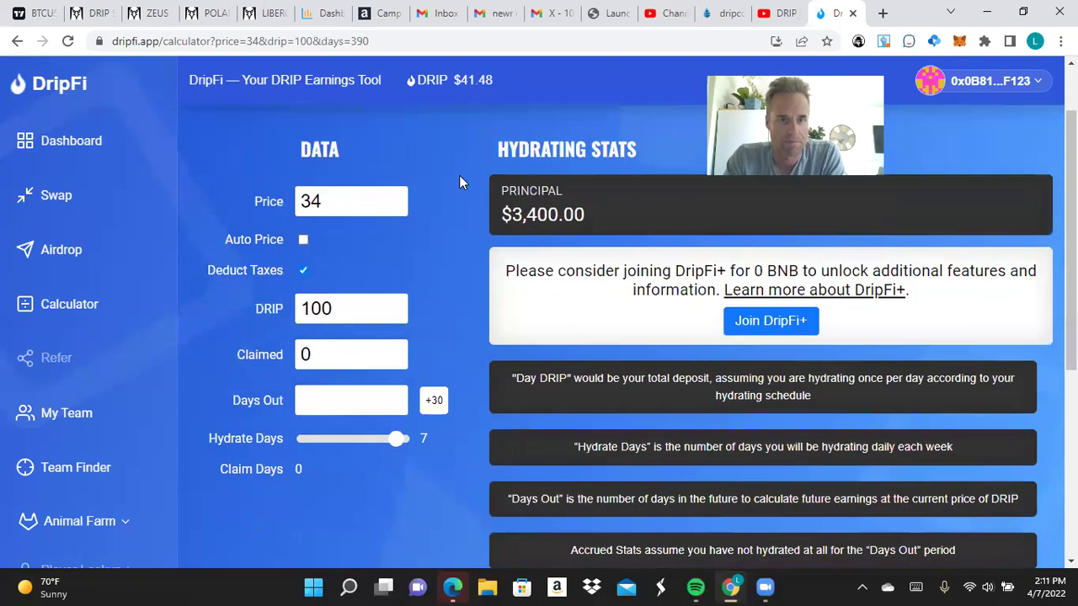
Add 30 days out and review the projected 132.797 DRIP ($4,515.11) and 1.076 DRIP/day
click(434, 401)
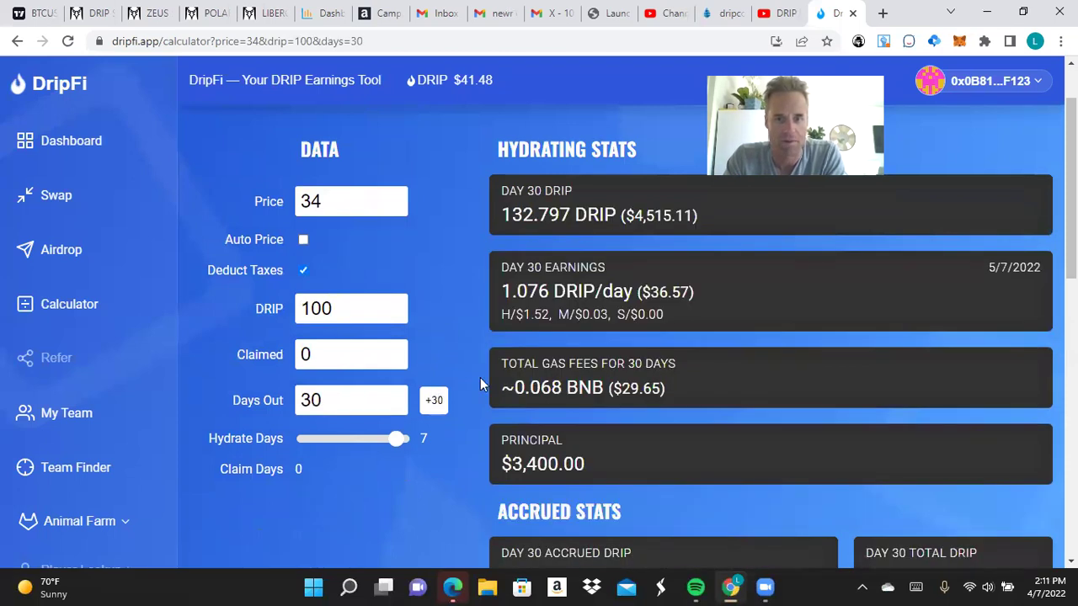
click(319, 205)
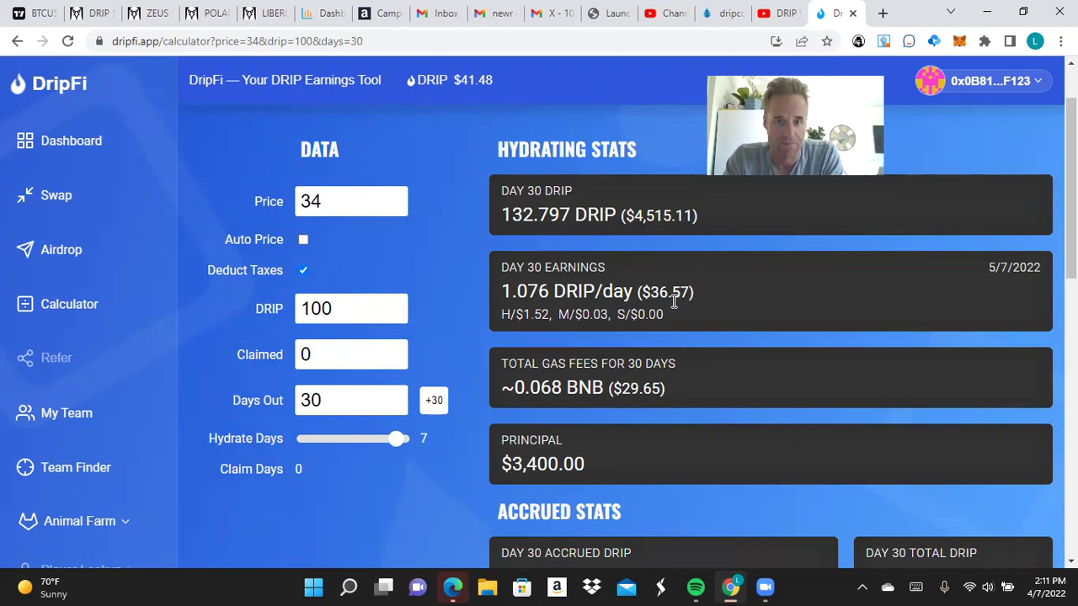
scroll(726, 274, down, 1)
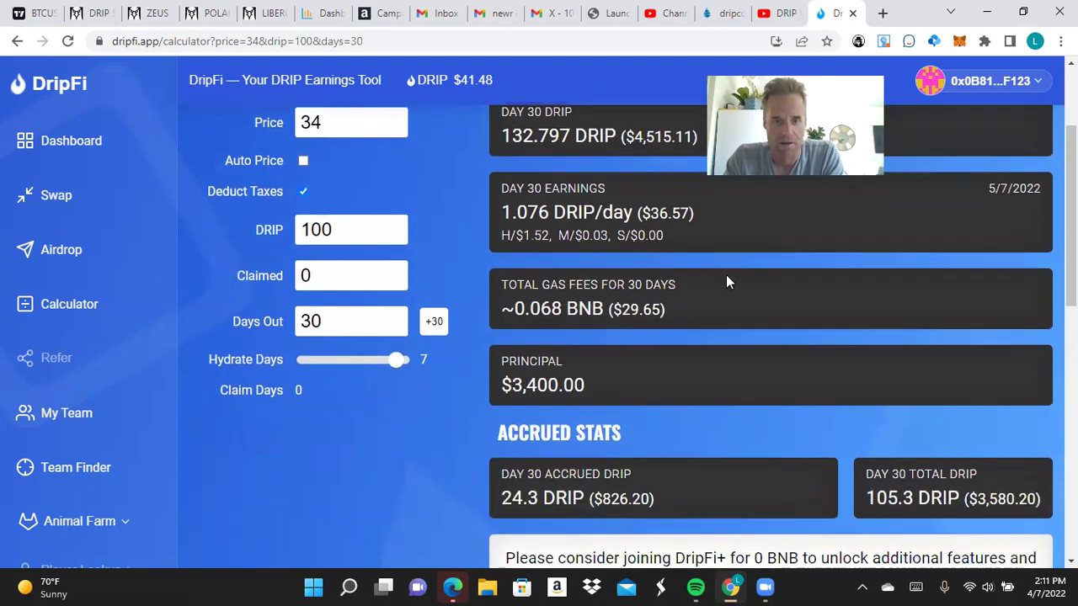
scroll(726, 274, up, 1)
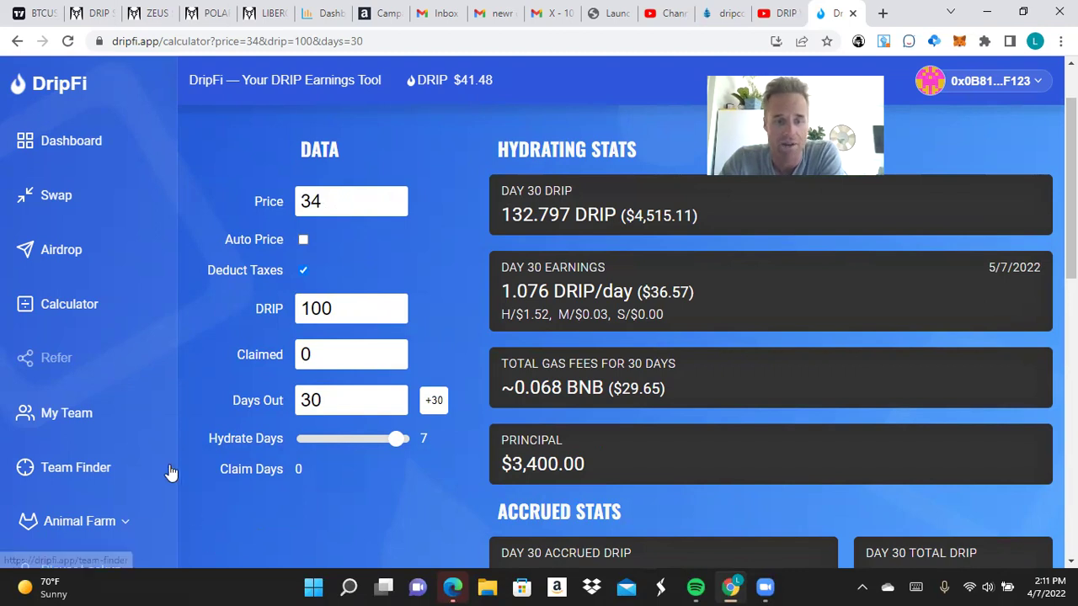
Change the DRIP price in the calculator from 34 to 5
click(333, 200)
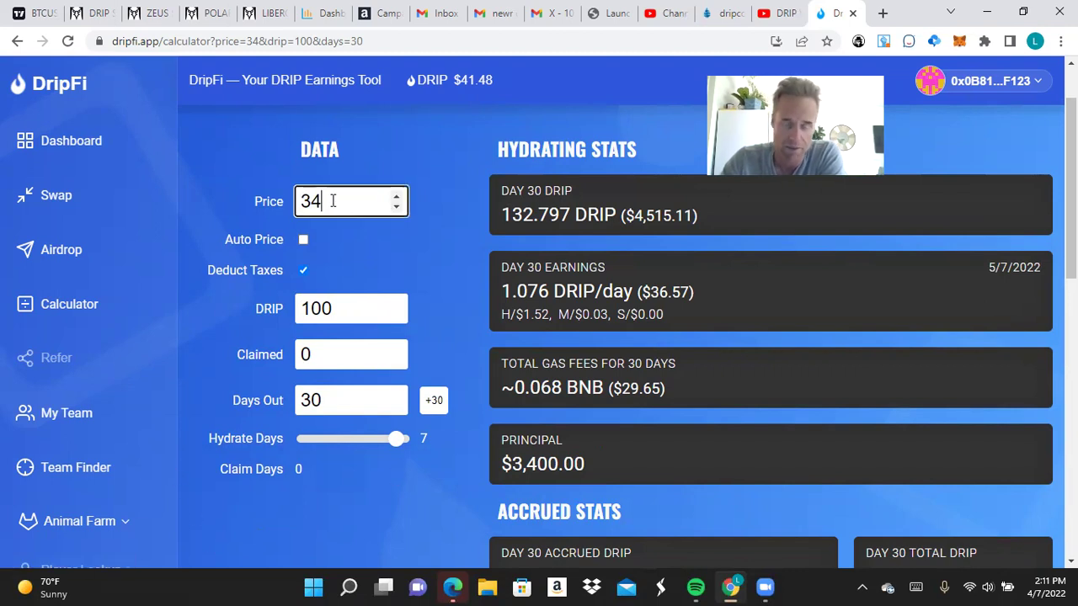
key(BackSpace)
key(BackSpace)
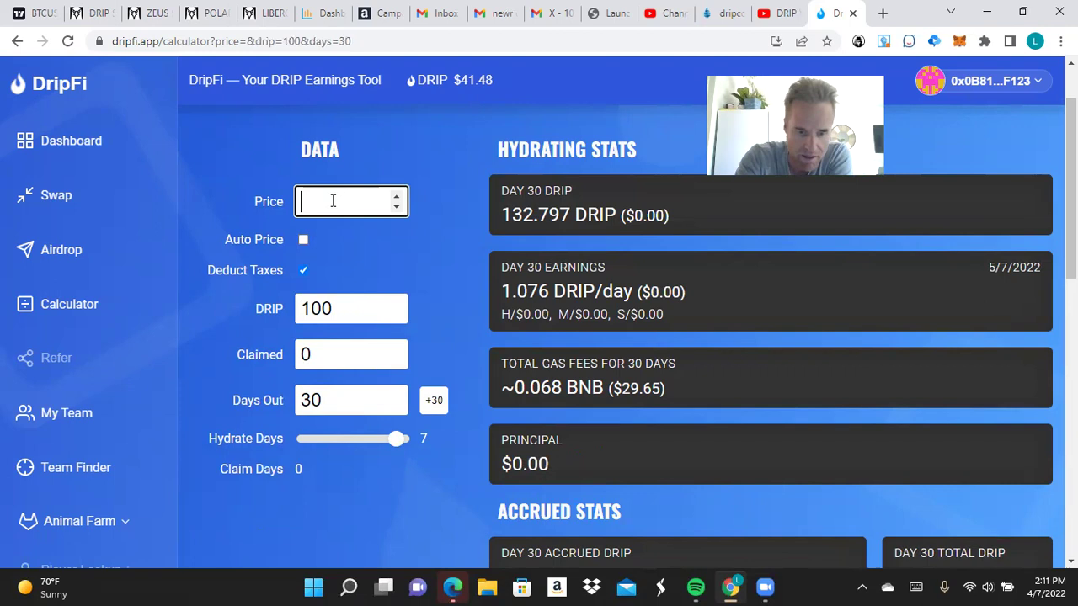
text(5)
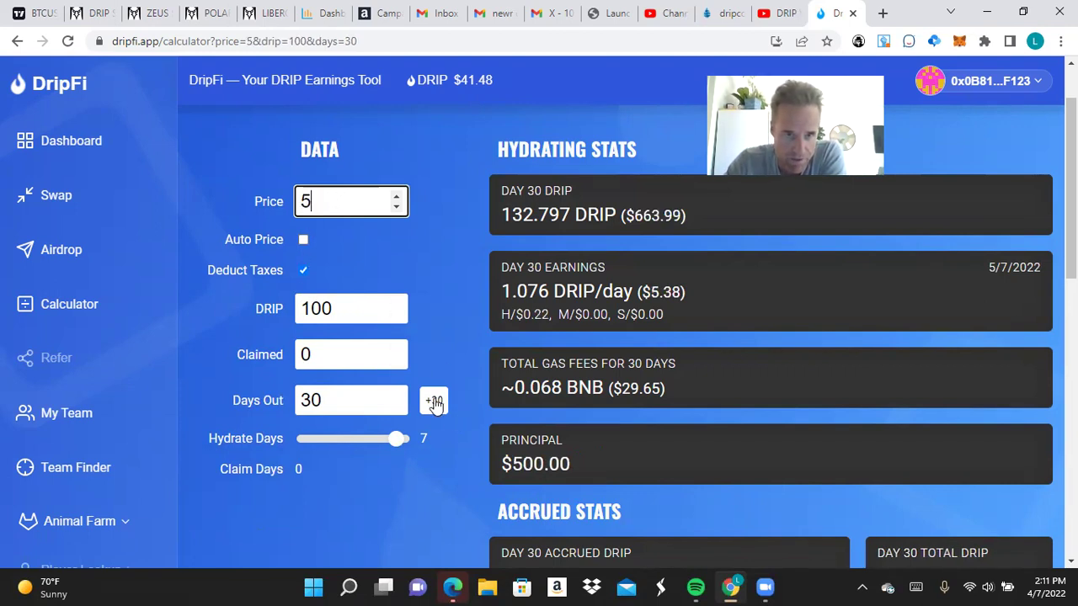
Extend Days Out to 360, projecting 3,007.99 DRIP ($15,039.95) and 24.365 DRIP/day
click(434, 402)
click(434, 403)
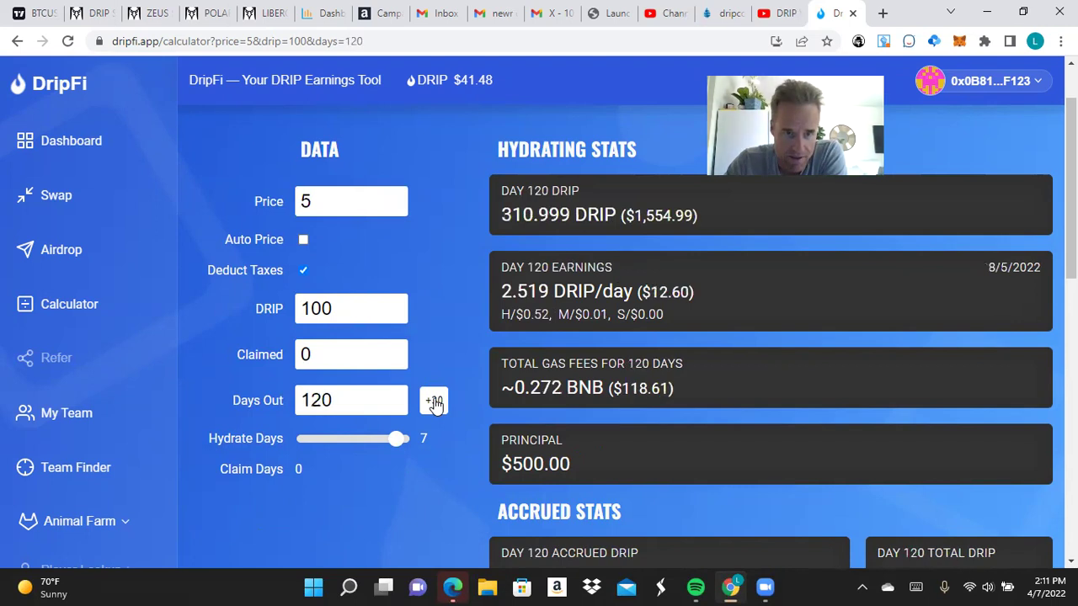
click(434, 402)
click(433, 402)
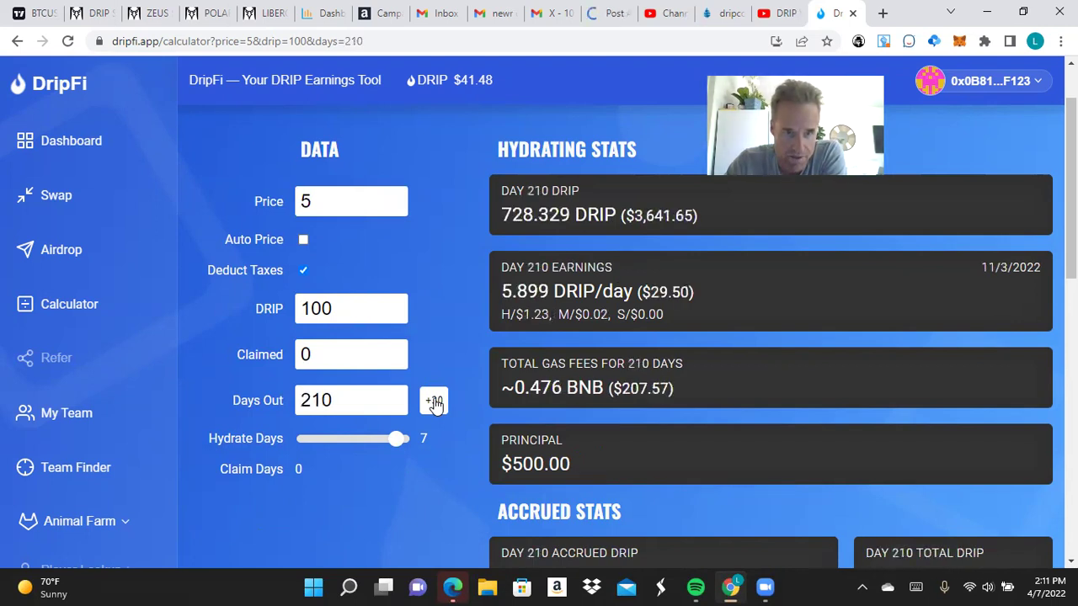
click(433, 402)
click(434, 402)
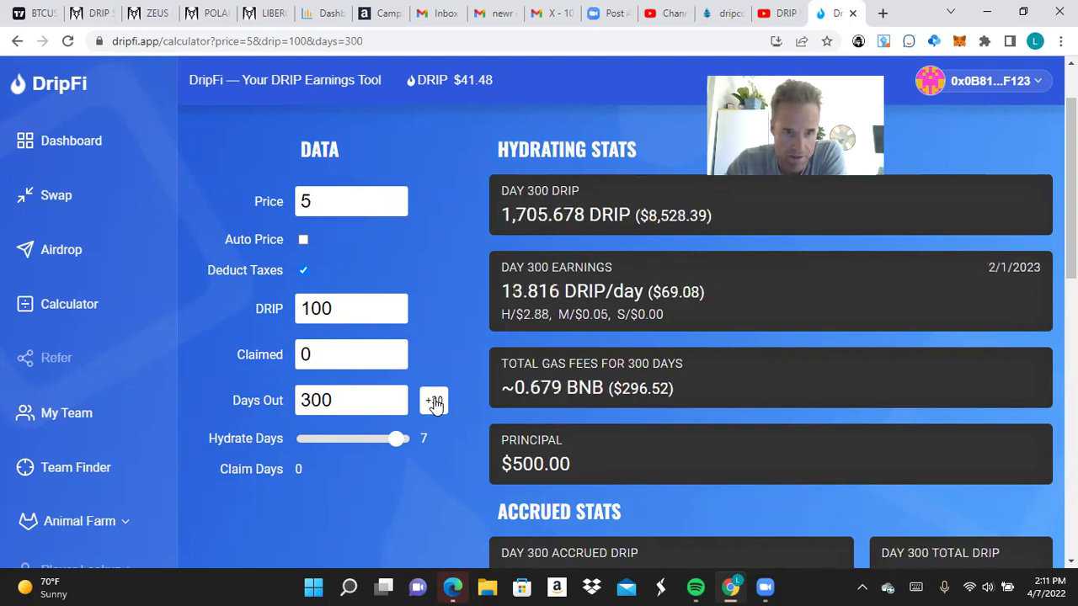
click(433, 403)
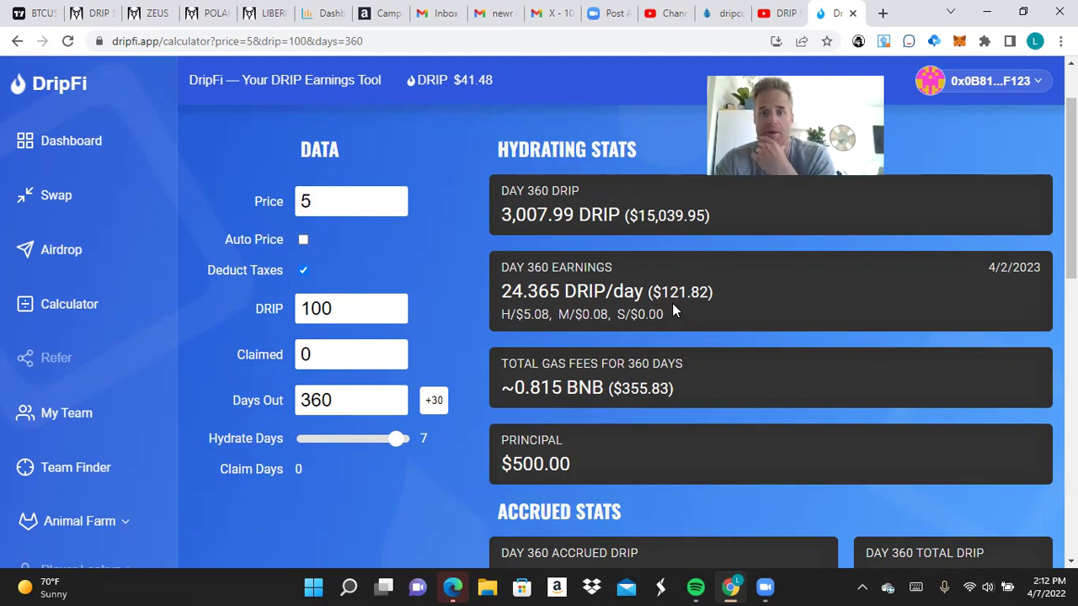
scroll(669, 308, down, 3)
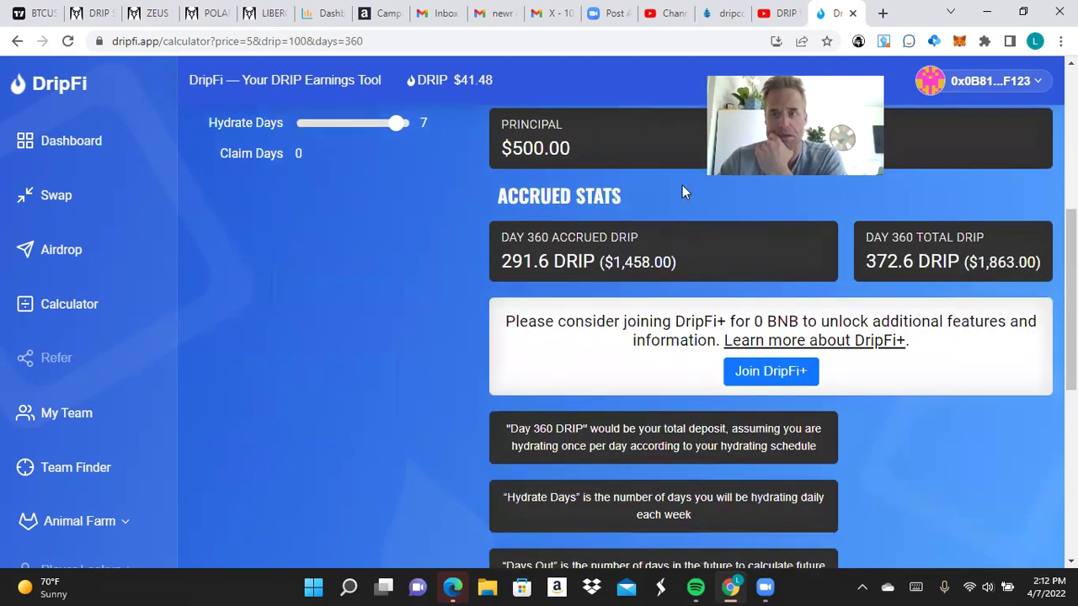
scroll(683, 187, up, 1)
scroll(686, 192, up, 4)
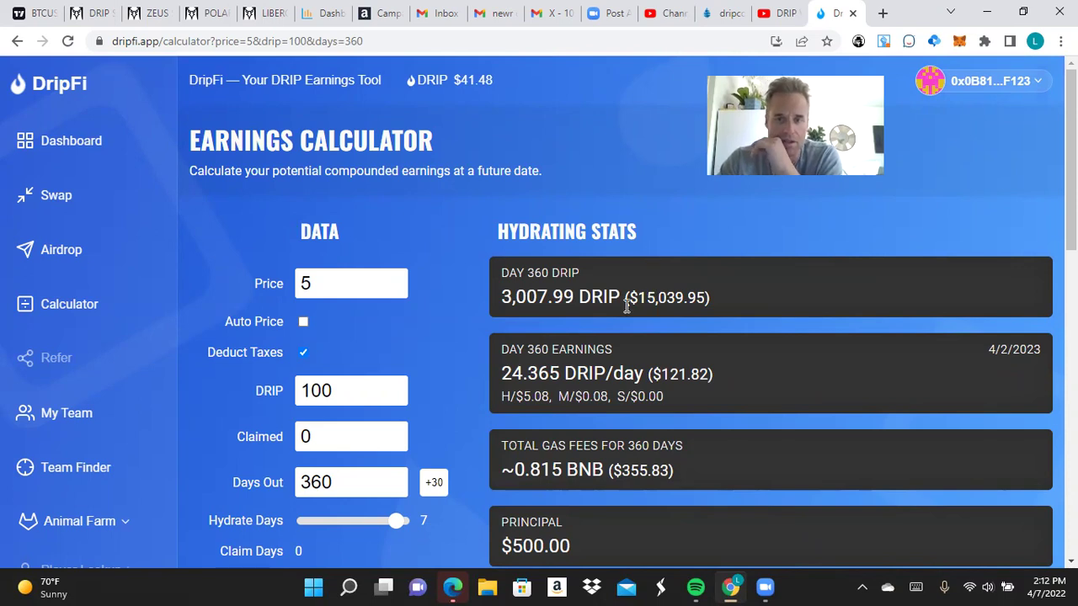
scroll(490, 352, down, 2)
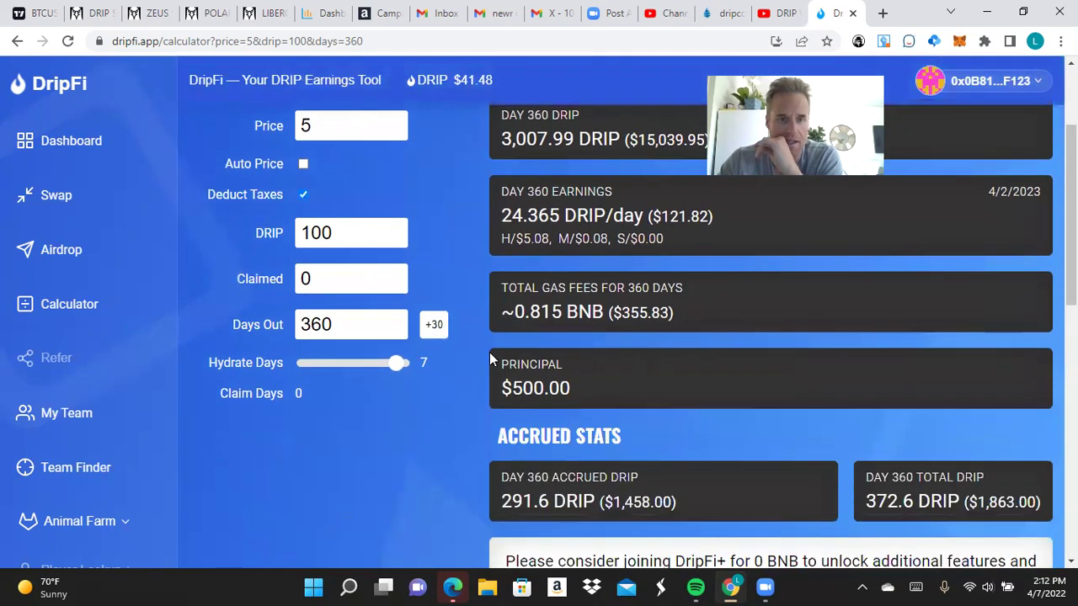
scroll(490, 352, up, 2)
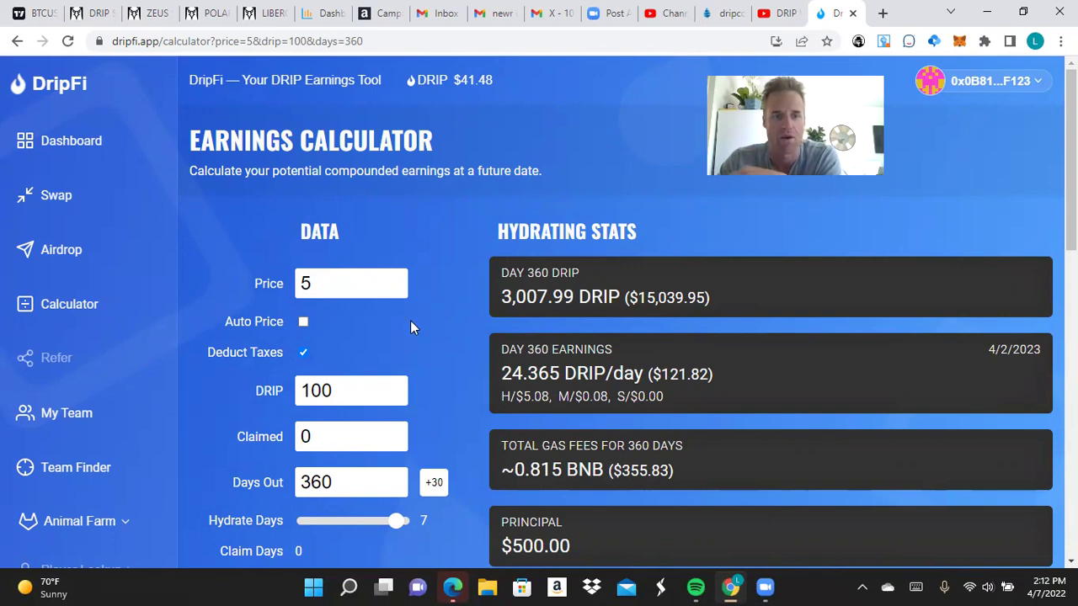
scroll(410, 327, down, 2)
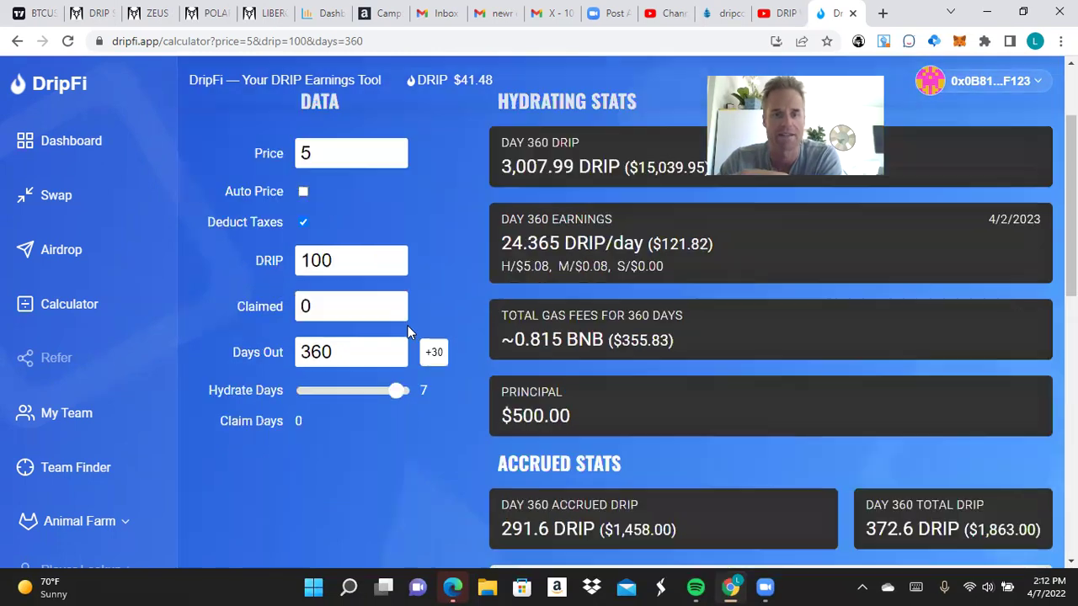
scroll(407, 326, down, 1)
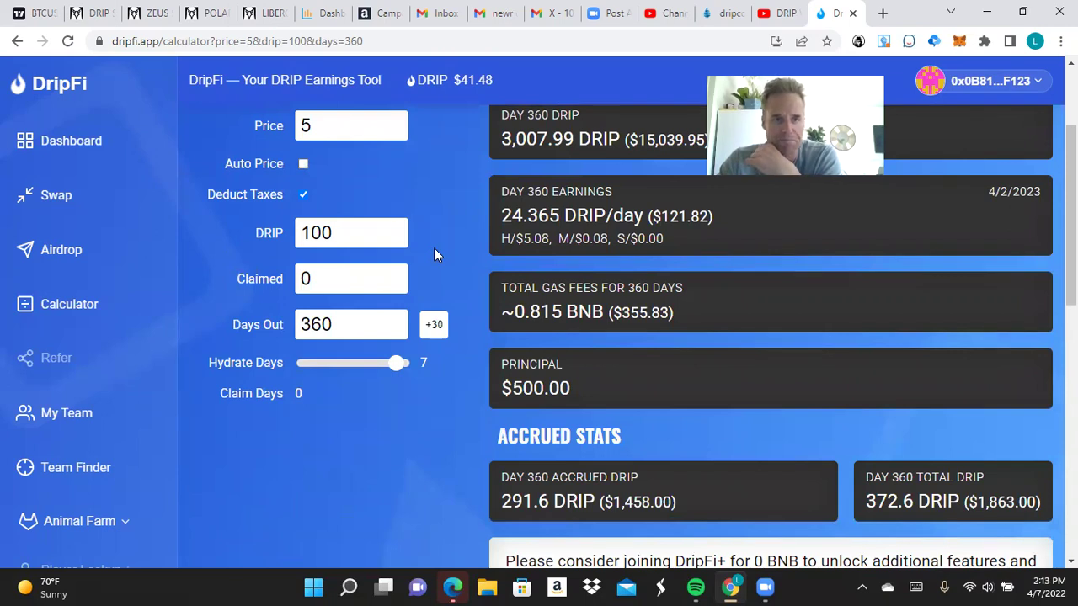
scroll(435, 248, up, 3)
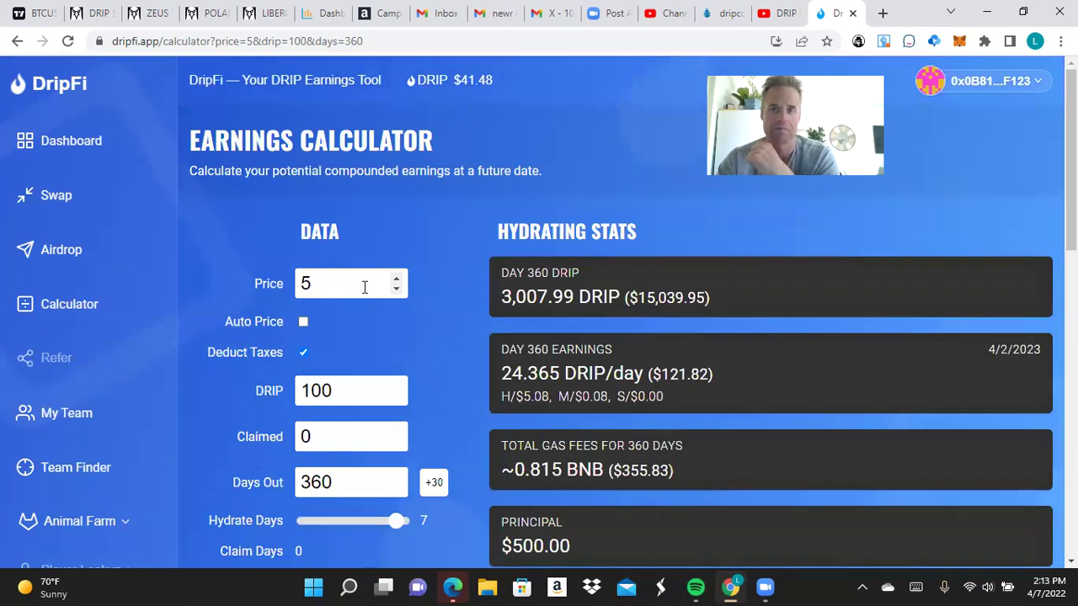
mouse_move(351, 125)
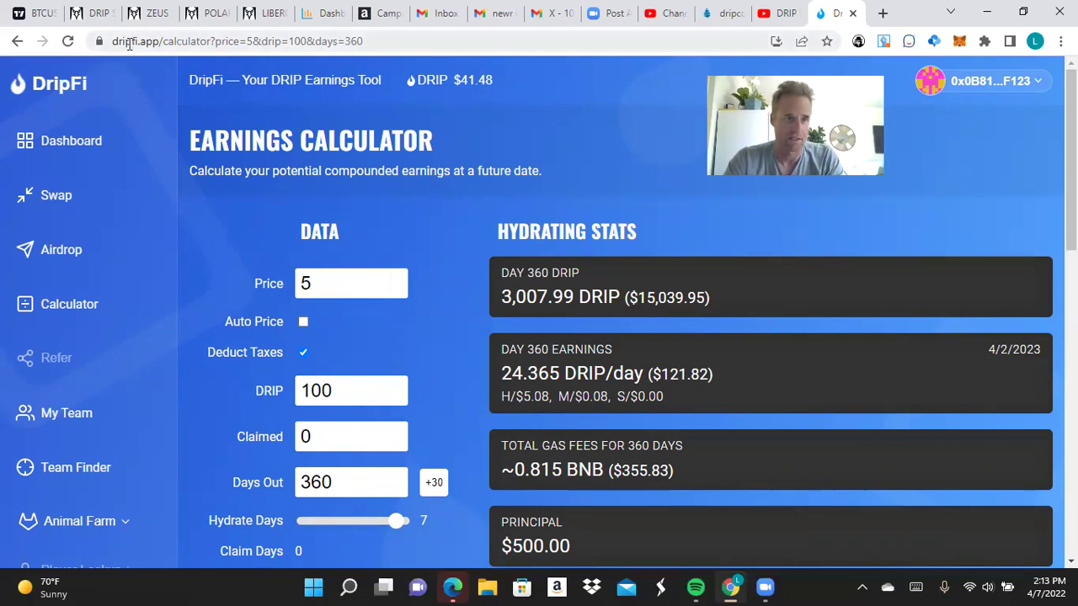
Zoom out and rescale the DRIP/BUSD hourly chart to cover late March through April 7
click(98, 14)
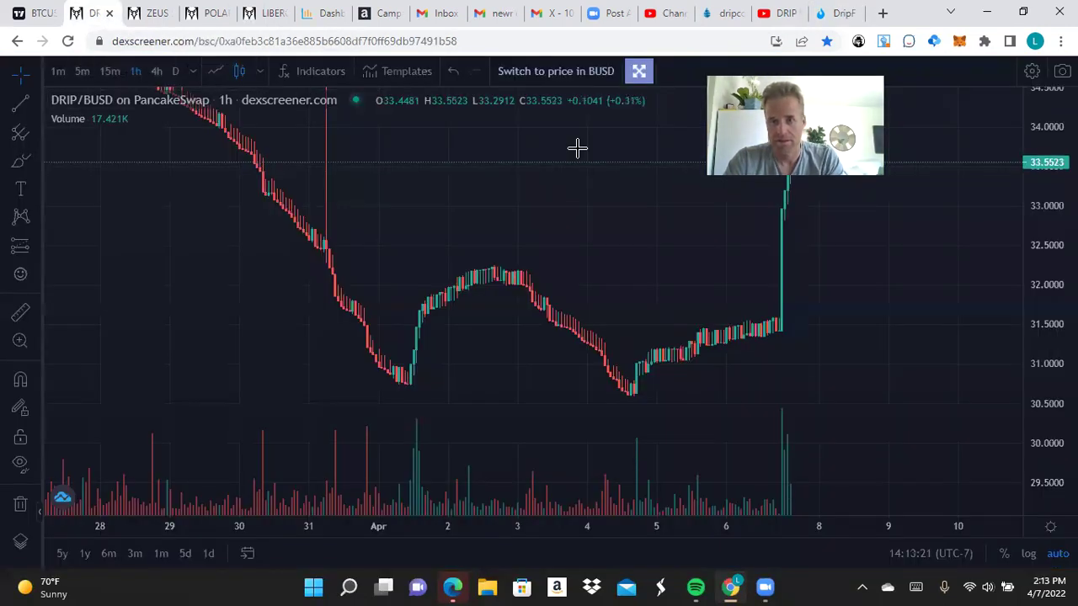
scroll(988, 296, down, 3)
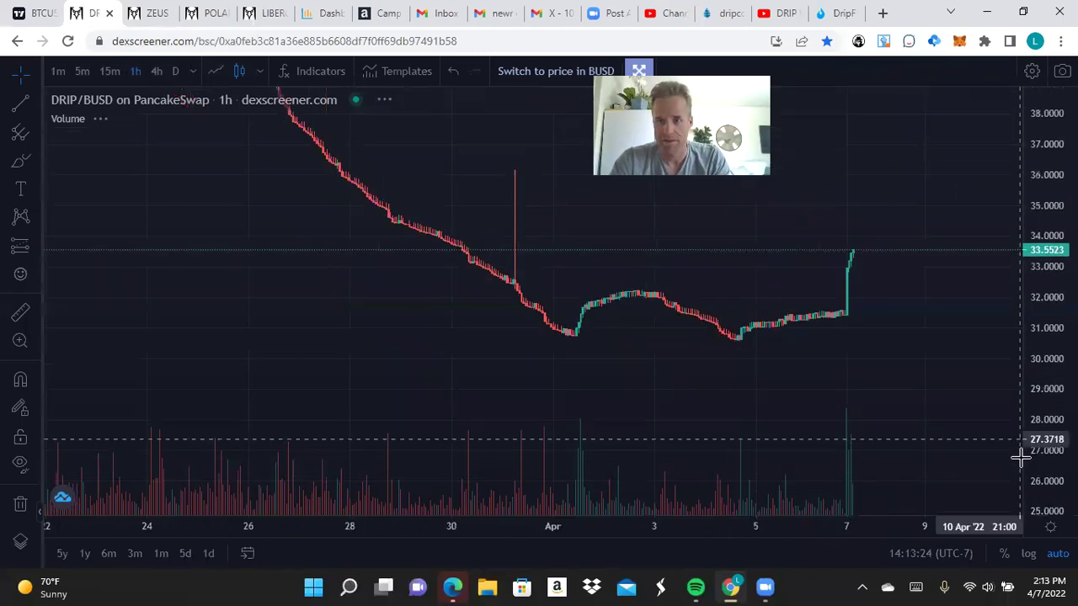
scroll(946, 261, down, 2)
scroll(938, 261, down, 2)
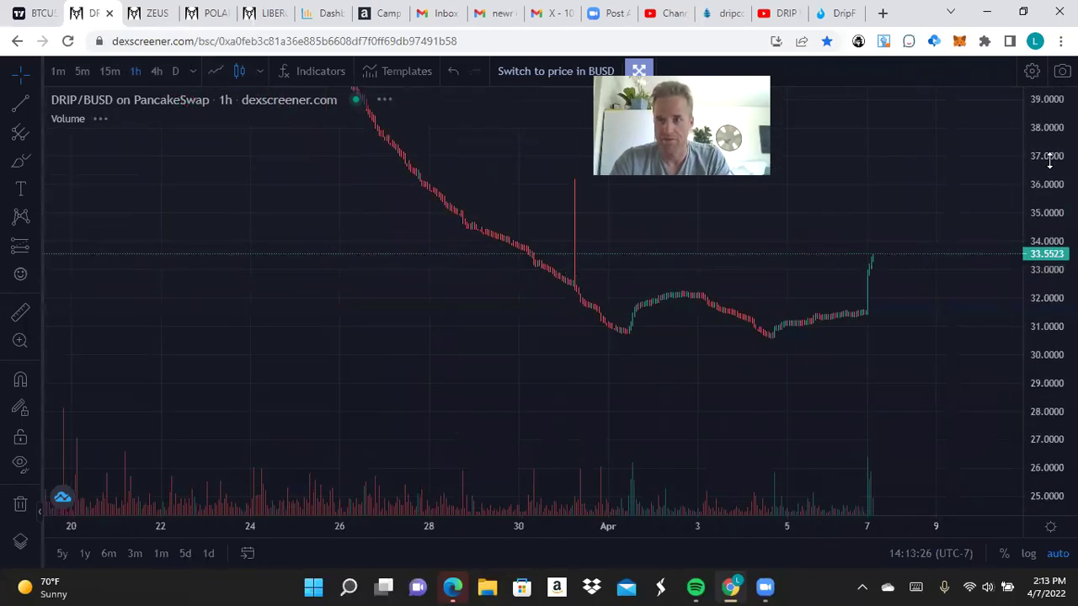
drag(1048, 169, 1046, 384)
drag(330, 278, 245, 250)
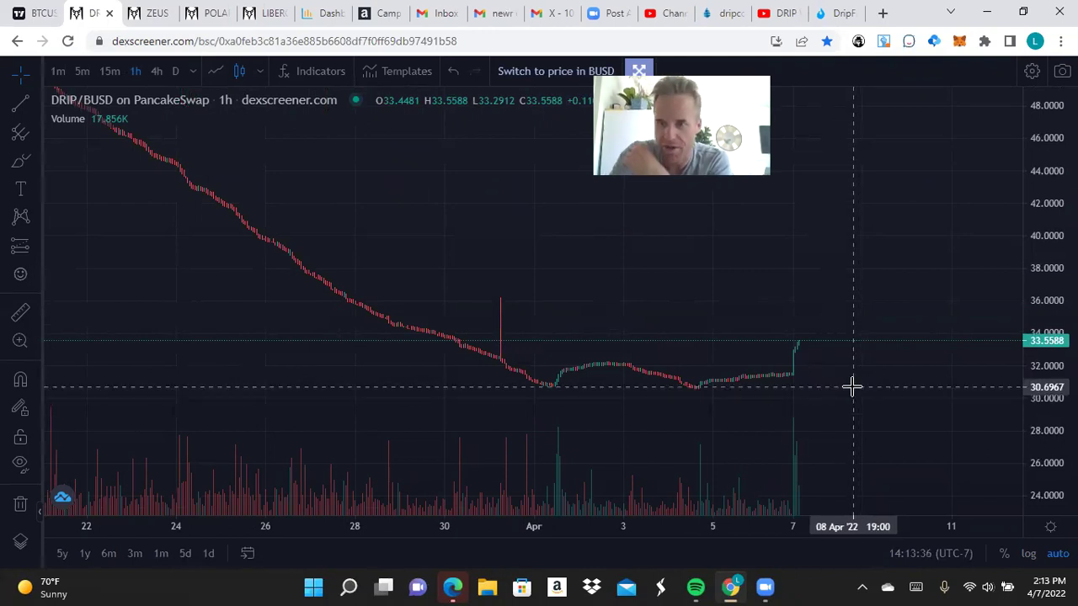
scroll(850, 388, up, 2)
scroll(851, 387, up, 1)
scroll(850, 388, down, 1)
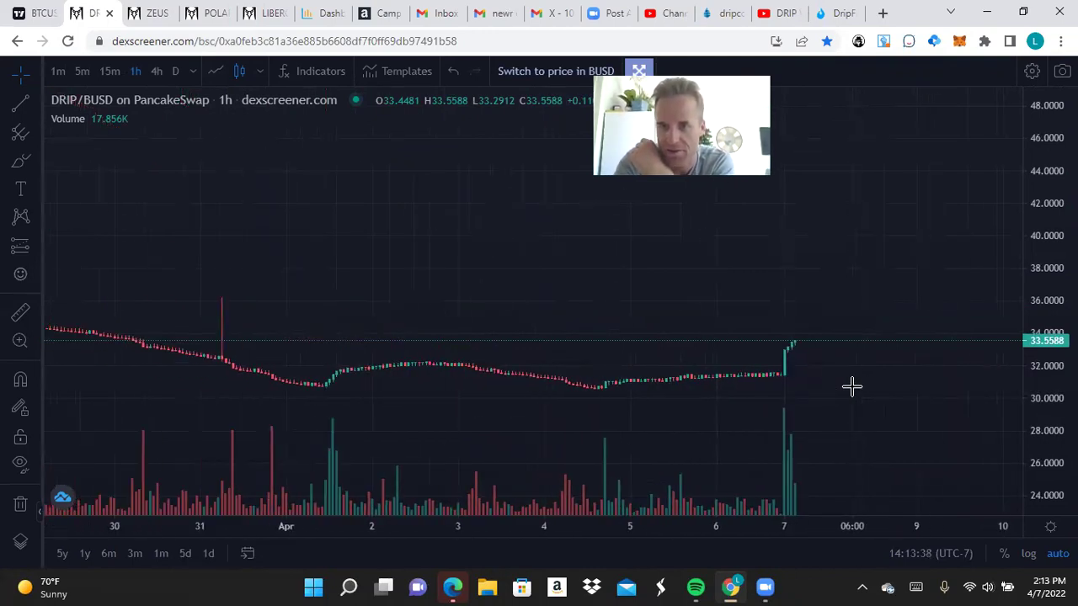
scroll(850, 387, down, 2)
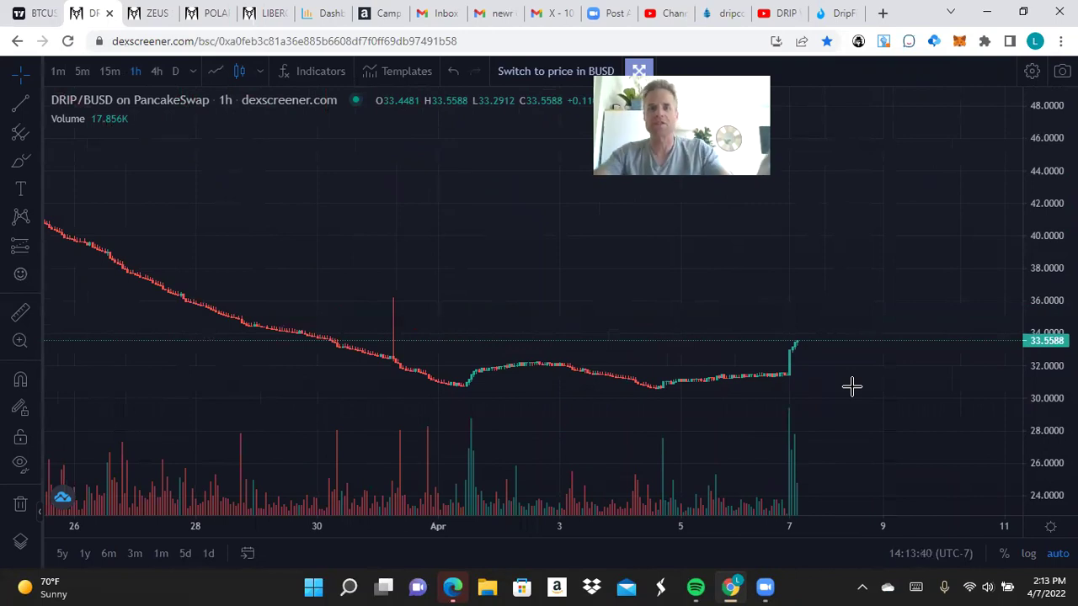